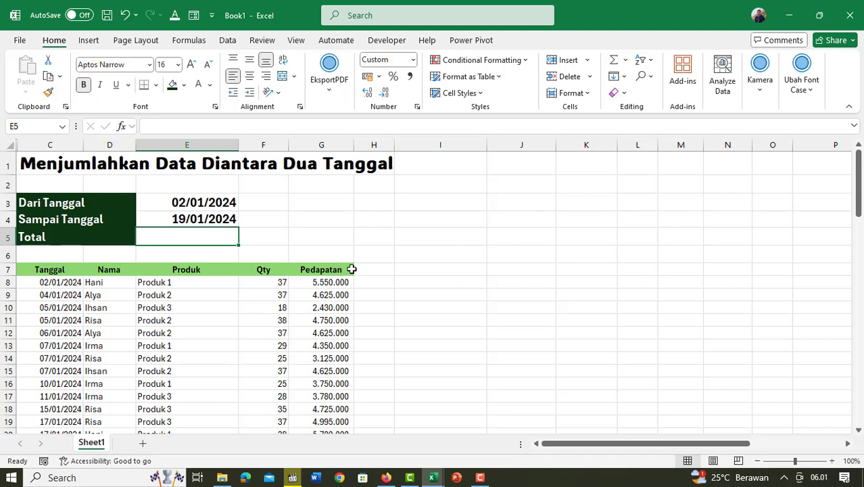
Review the first Pedapatan value and the E3/E4 dates, then select the Total cell E5
left_click(333, 285)
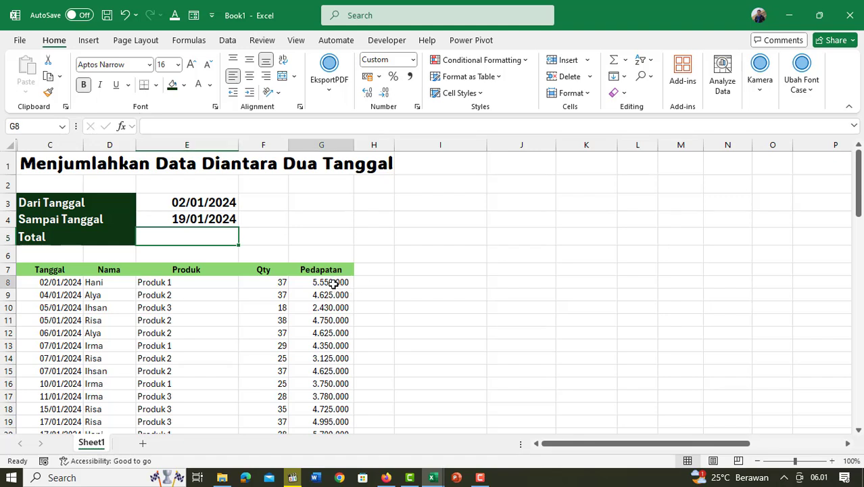
left_click(176, 204)
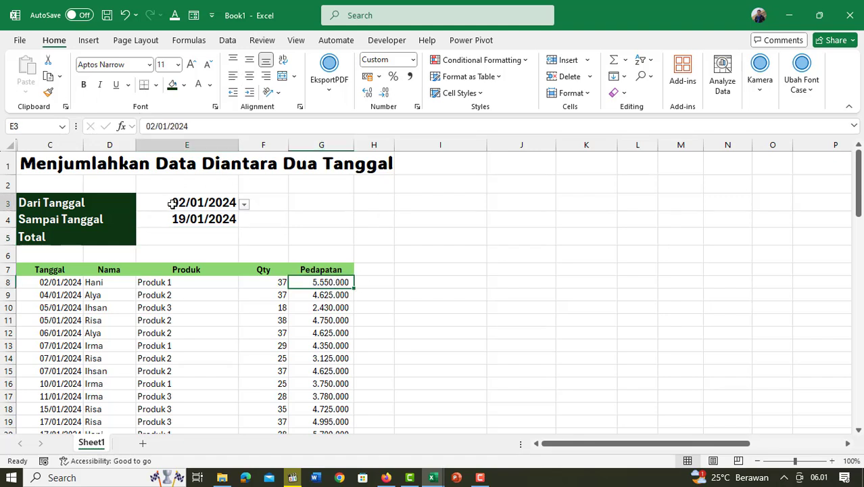
left_click(222, 221)
left_click(212, 203)
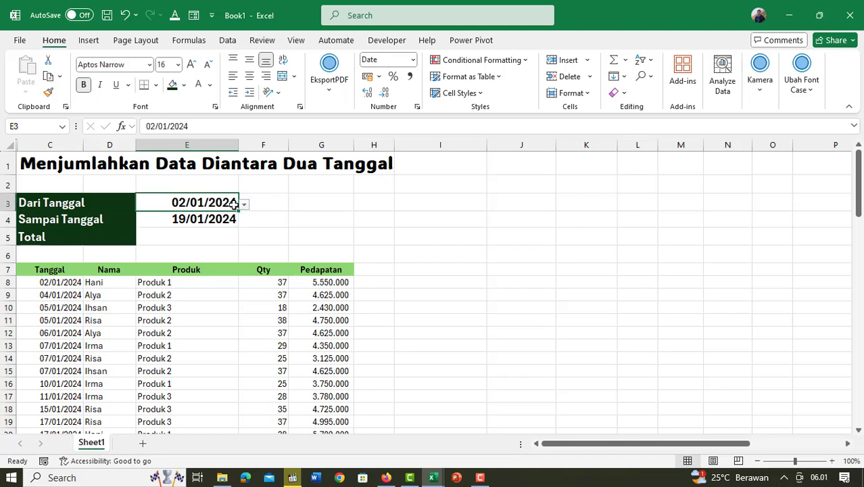
left_click(236, 222)
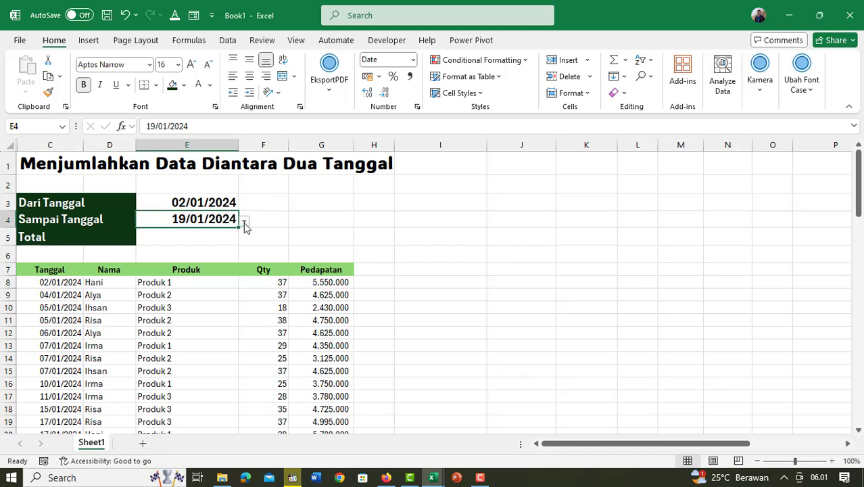
left_click(177, 237)
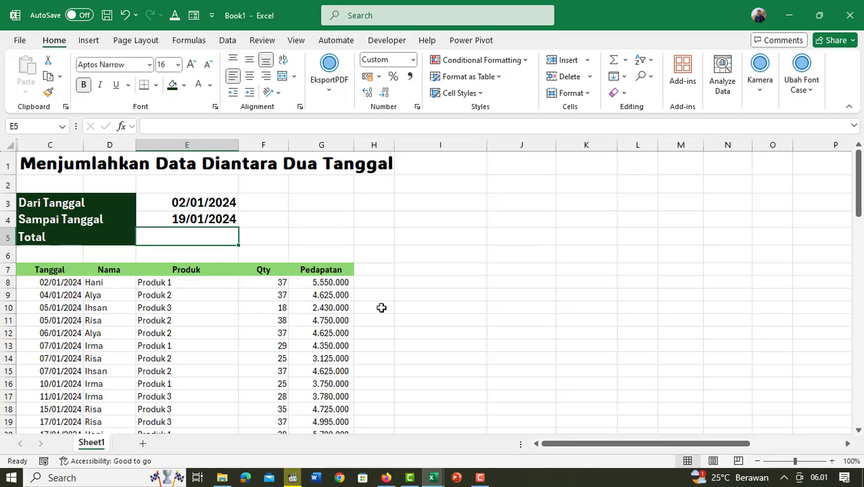
Start a SUMIFS formula in E5 with Pedapatan G8:G80 as the sum range
type("=SUM")
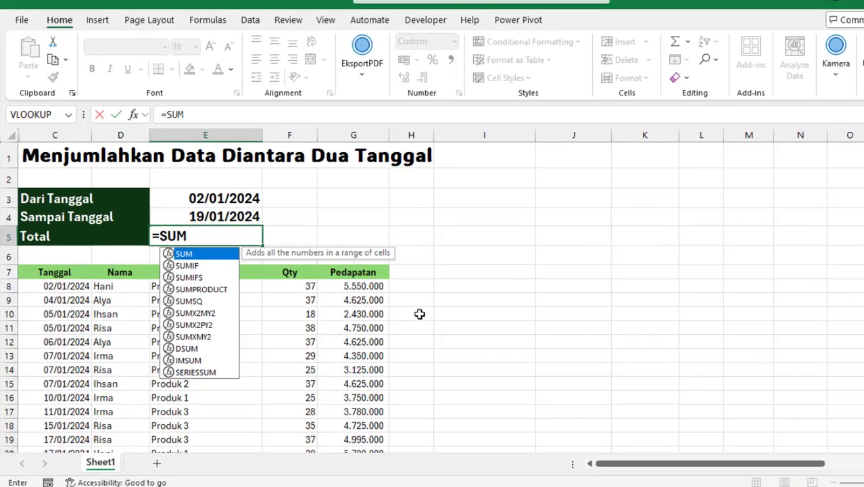
type("I")
key("Down")
key("Tab")
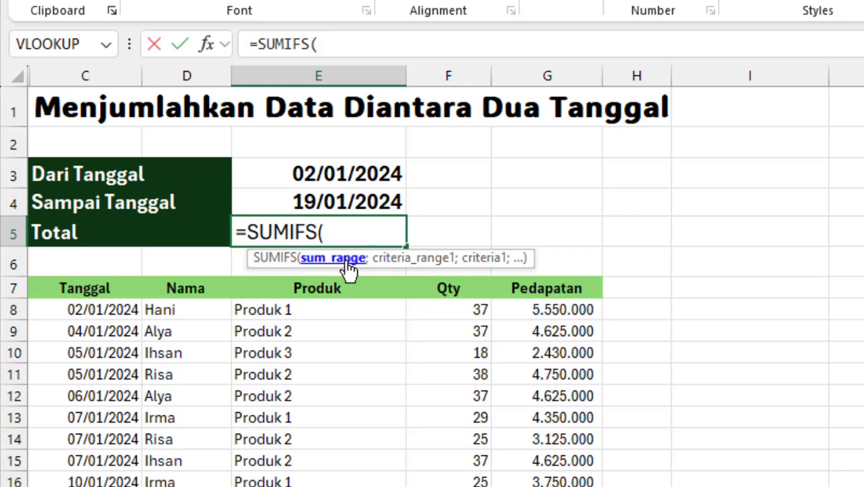
left_click(565, 310)
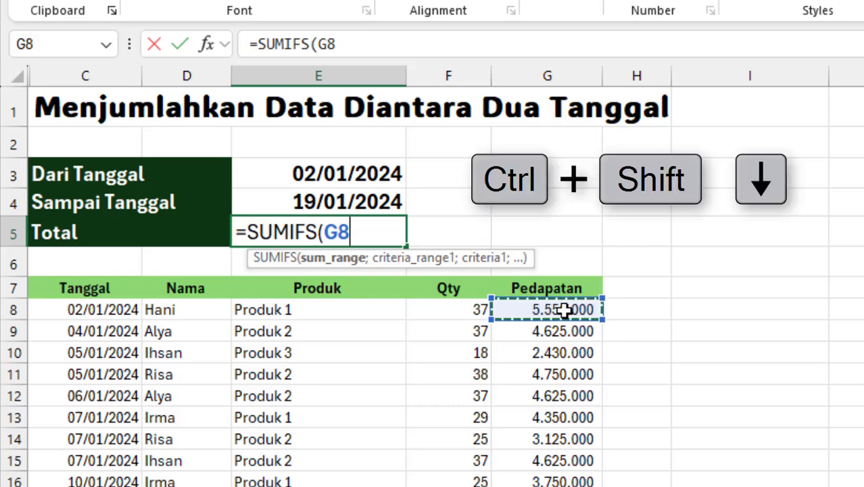
key("ctrl+shift+Down")
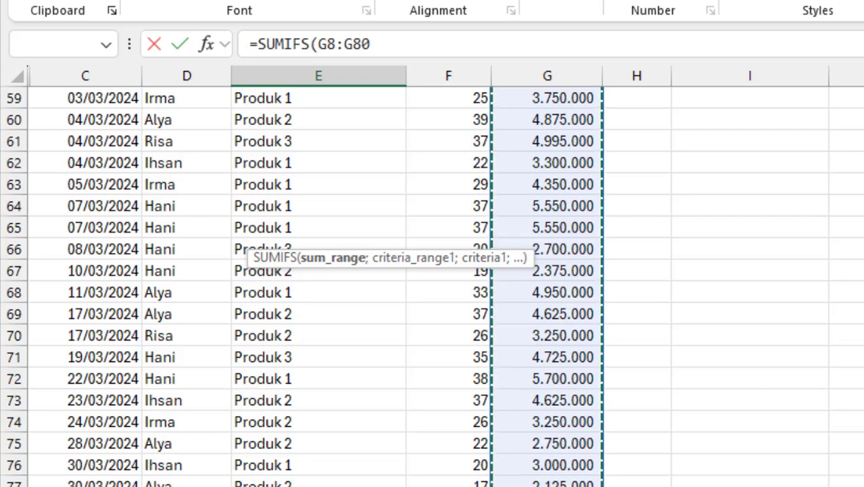
scroll(433, 284, "up", 8)
scroll(433, 284, "up", 9)
scroll(433, 285, "up", 3)
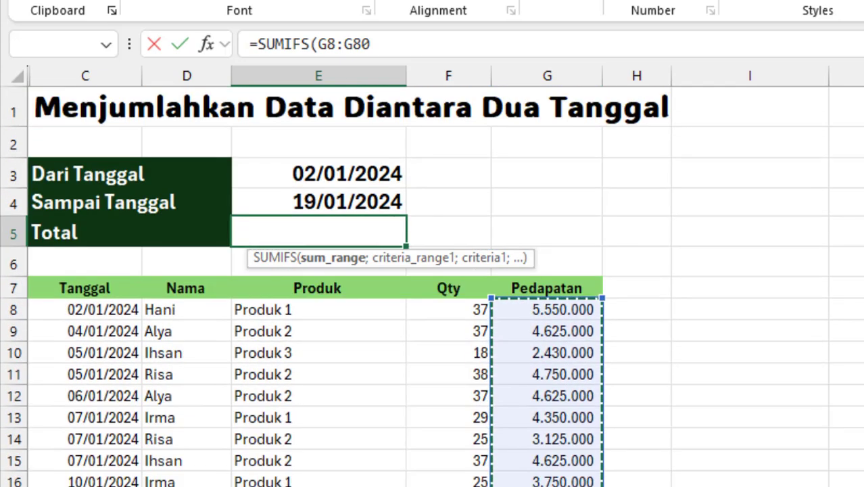
type(";")
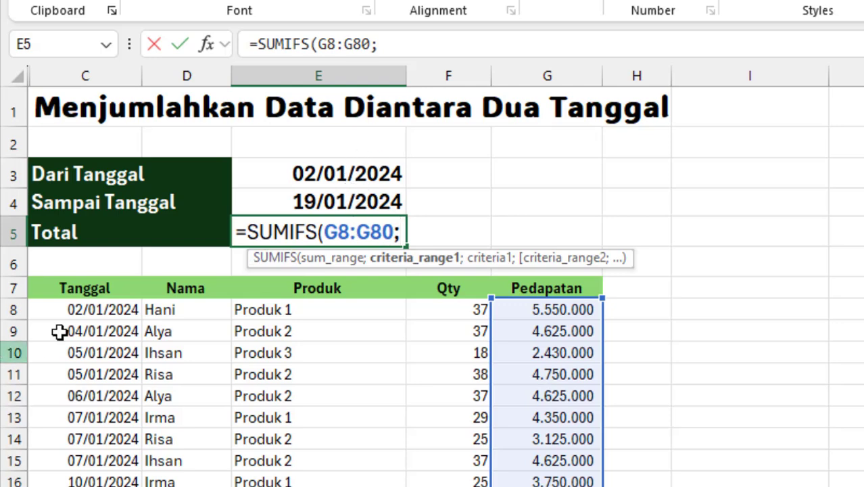
Add Tanggal C8:C80 as the first criteria range with the criterion ">="&E3
left_click(92, 309)
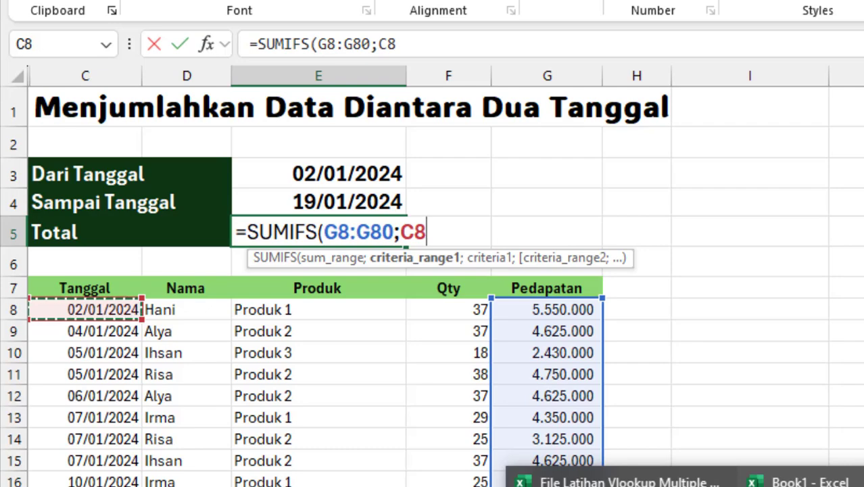
key("ctrl+shift+Down")
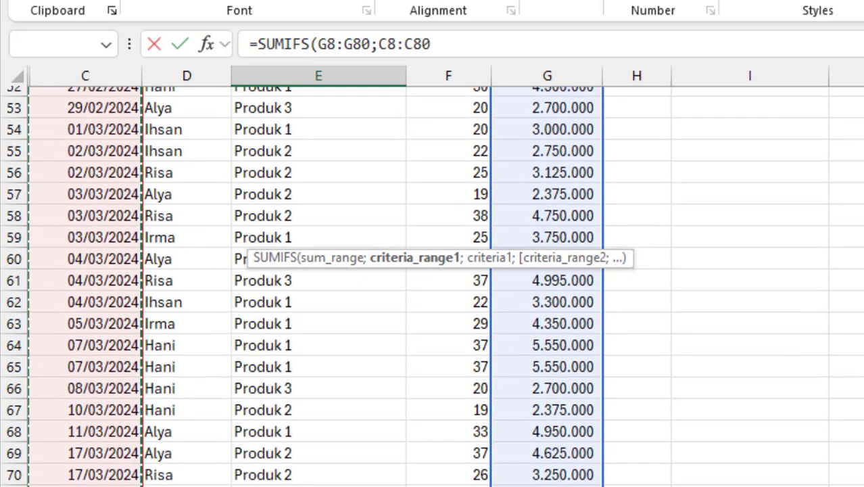
scroll(433, 284, "up", 20)
type(";")
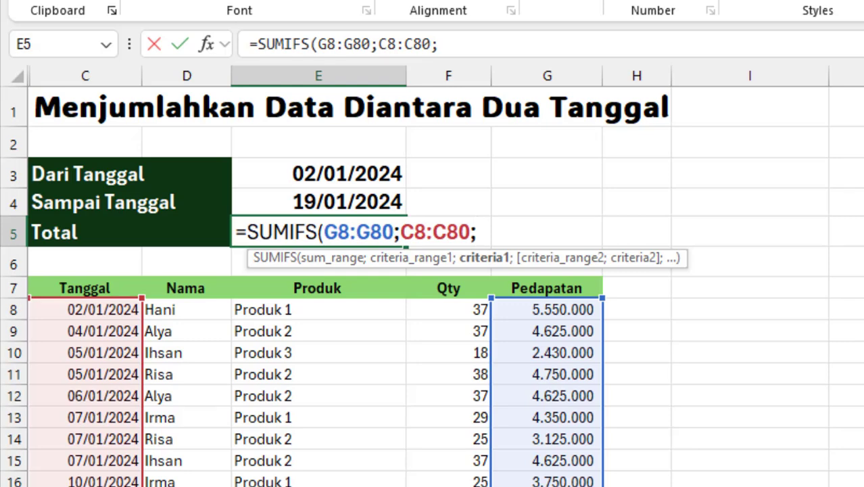
type("\">=")
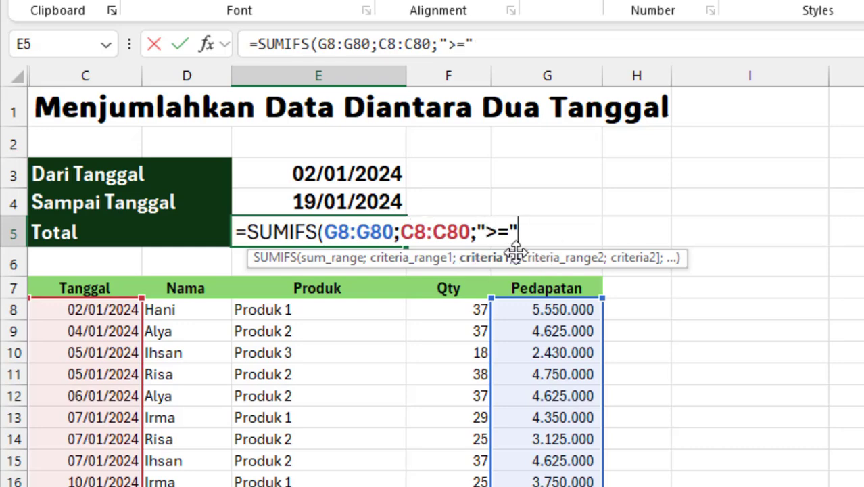
type("&")
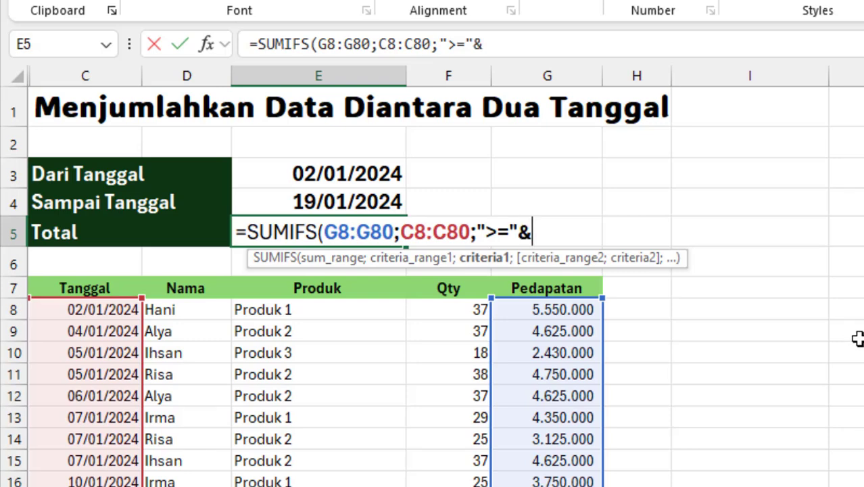
left_click(314, 173)
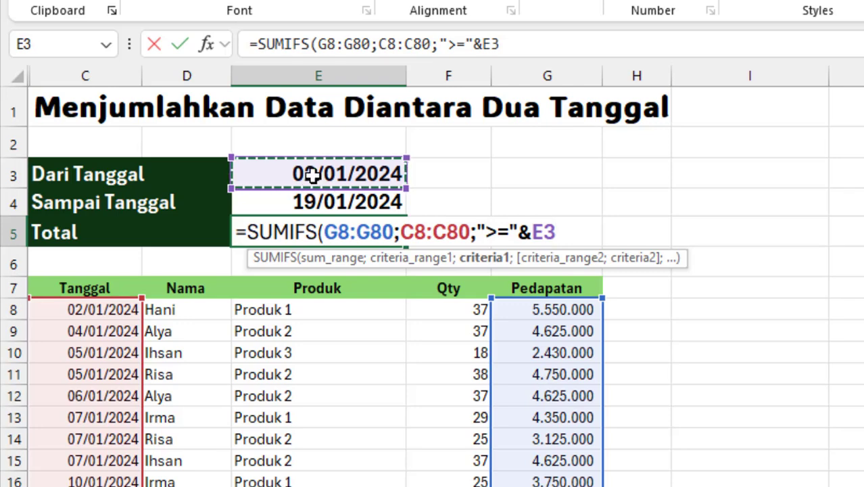
type(";")
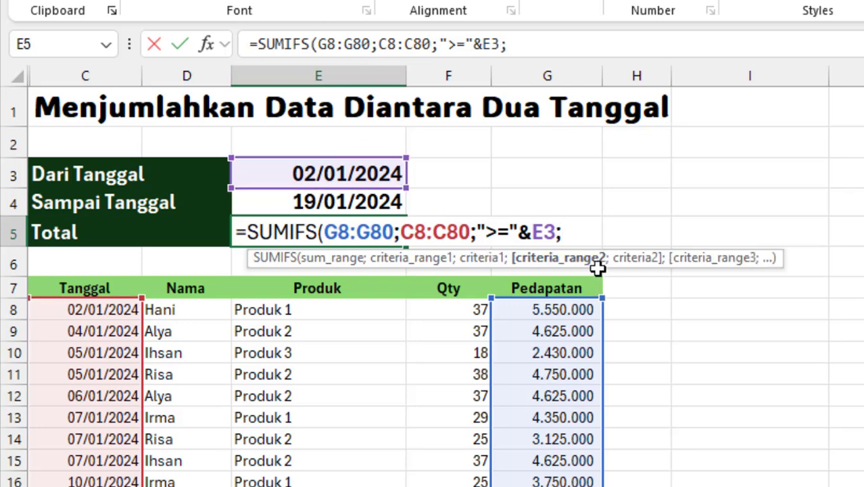
Add the end-date criterion "<="&E4 on C8:C80 and close the formula, giving 65.730.000
left_click(588, 226)
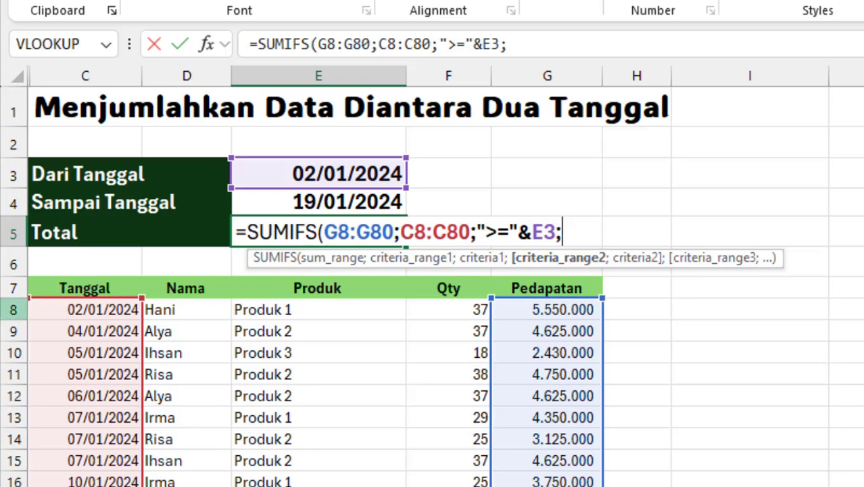
left_click(71, 309)
key("ctrl+shift+Down")
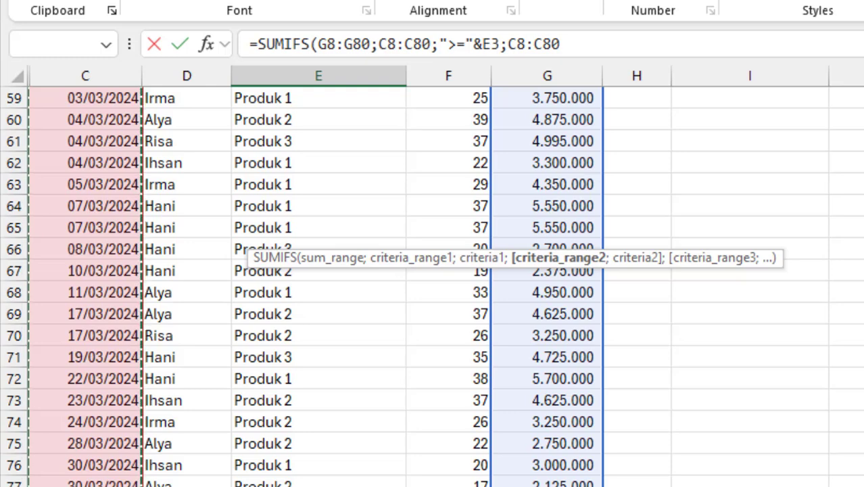
scroll(433, 284, "up", 20)
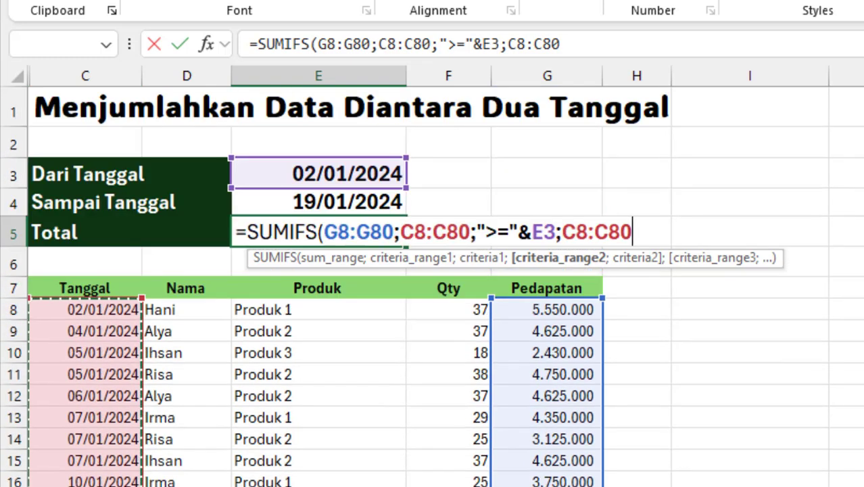
type(";\">")
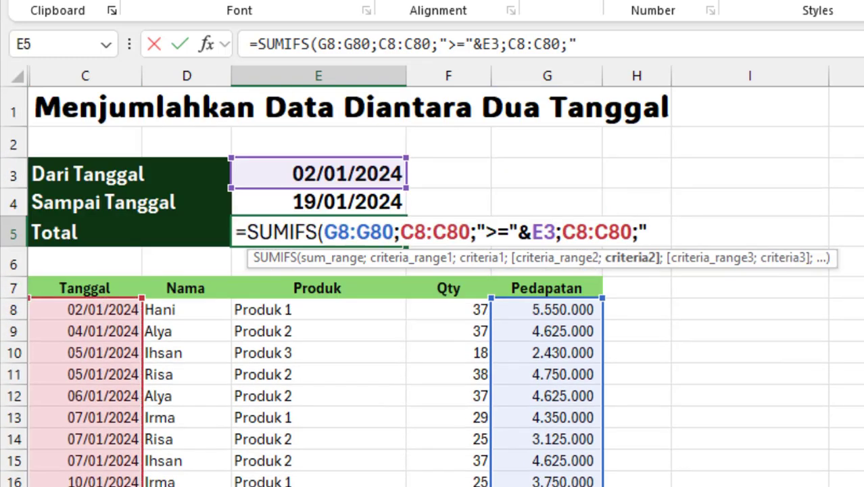
type("=\"")
type("&")
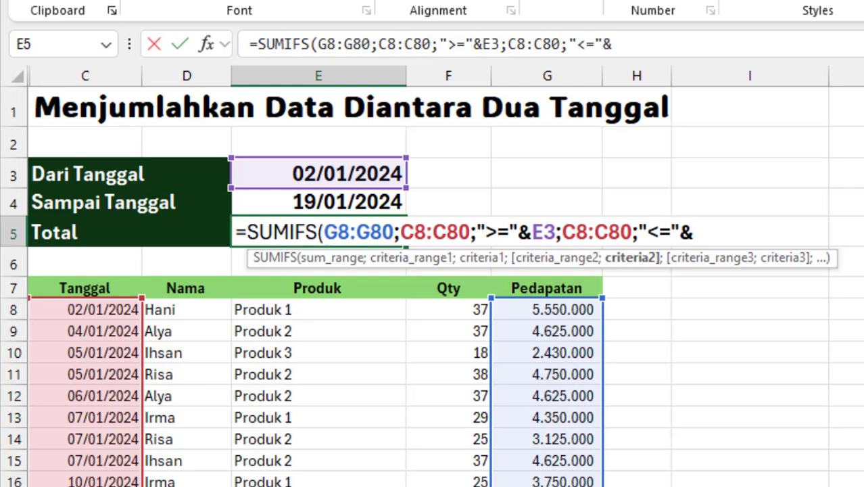
left_click(360, 198)
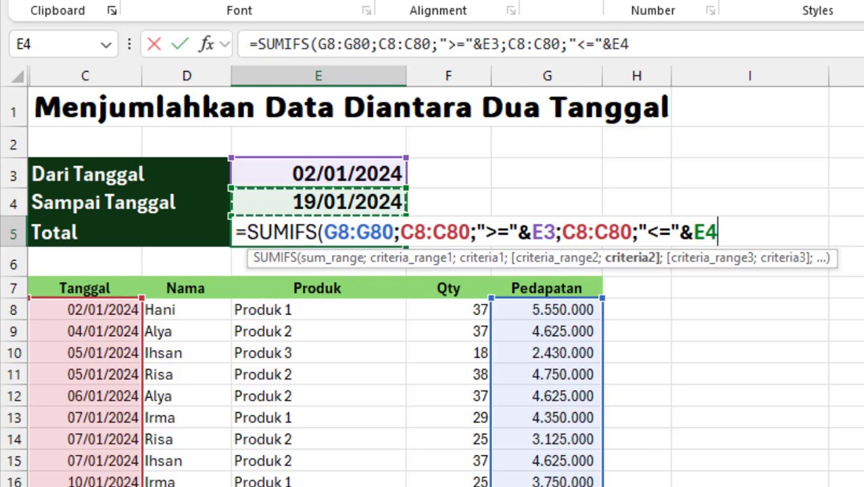
type(")")
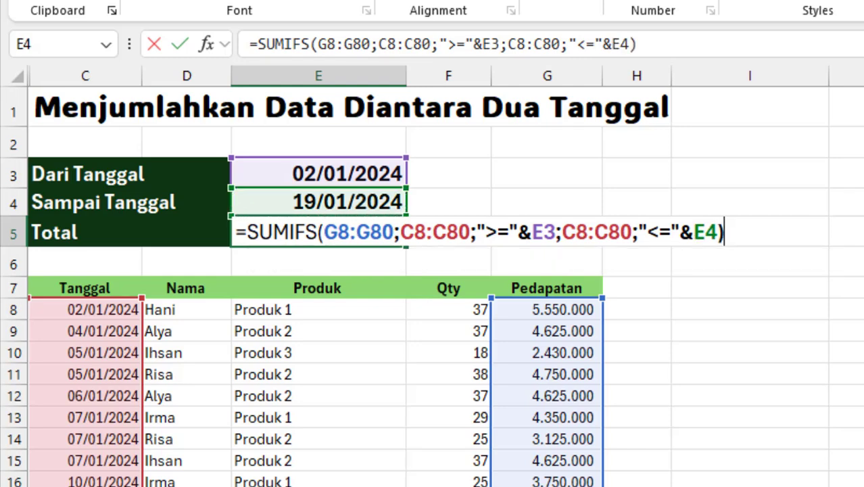
key("Return")
left_click(318, 232)
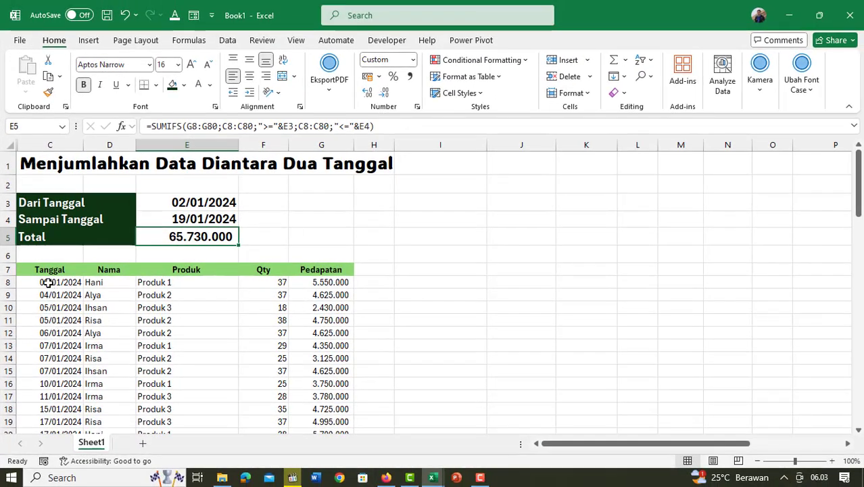
Choose 04/01/2024 as the end date in the E4 dropdown
left_click(48, 283)
left_click(56, 296)
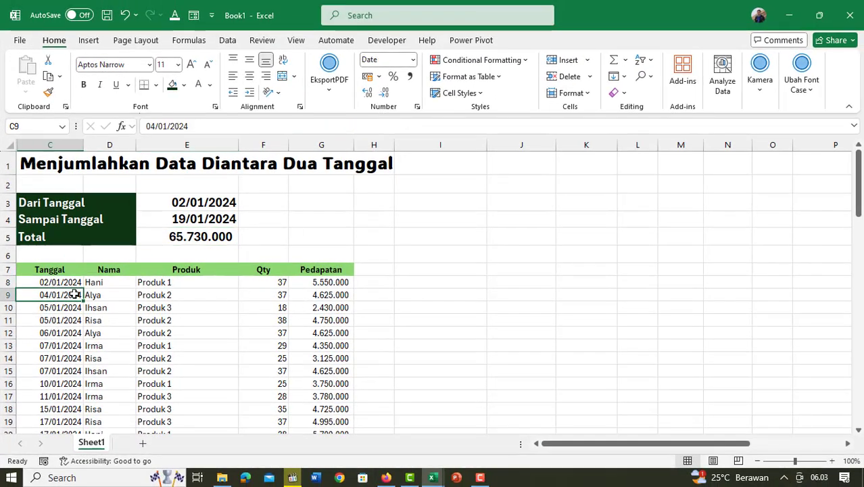
left_click(231, 204)
left_click(235, 219)
left_click(245, 222)
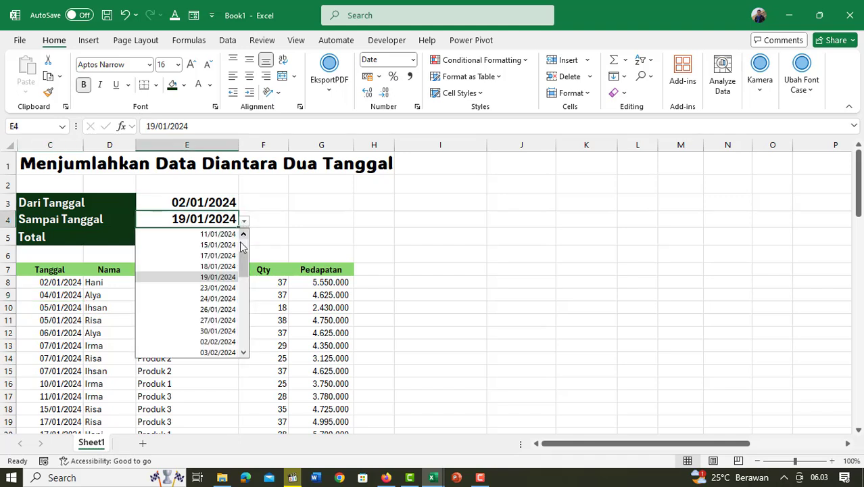
left_click_drag(244, 257, 250, 234)
left_click(234, 245)
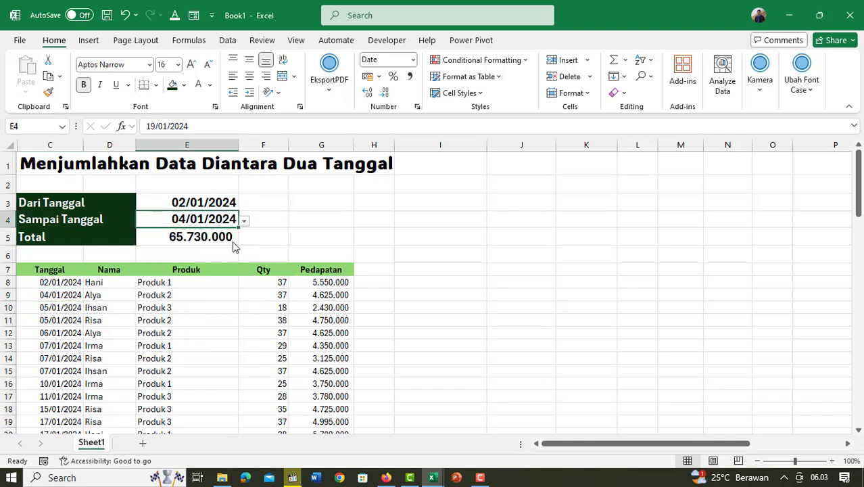
left_click(188, 242)
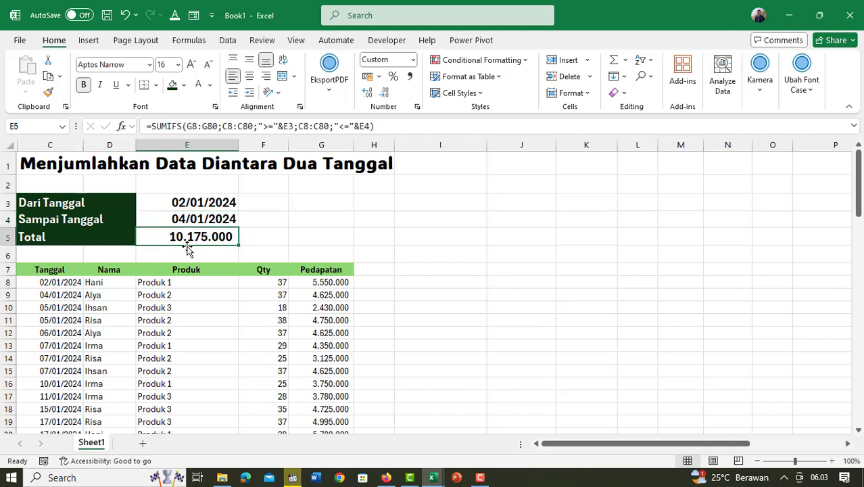
Verify the 10.175.000 total with =G8+G9 in I8, then clear I8
left_click(421, 295)
left_click(428, 283)
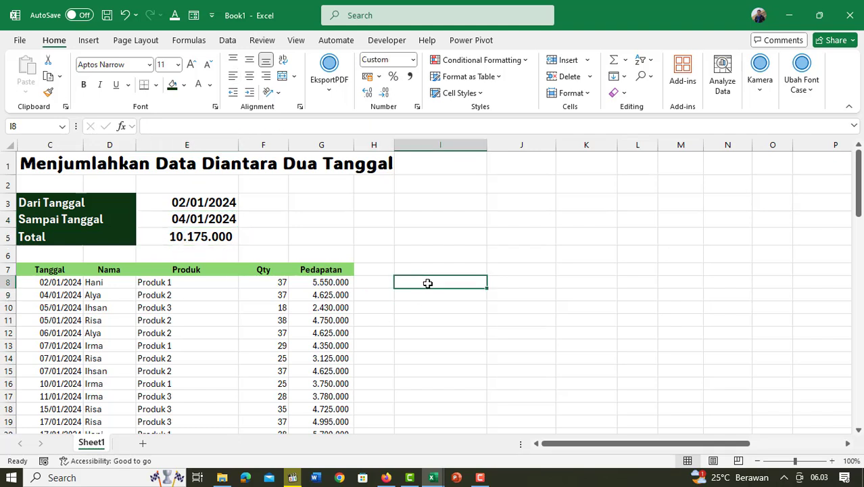
type("=")
key("Left")
key("Left")
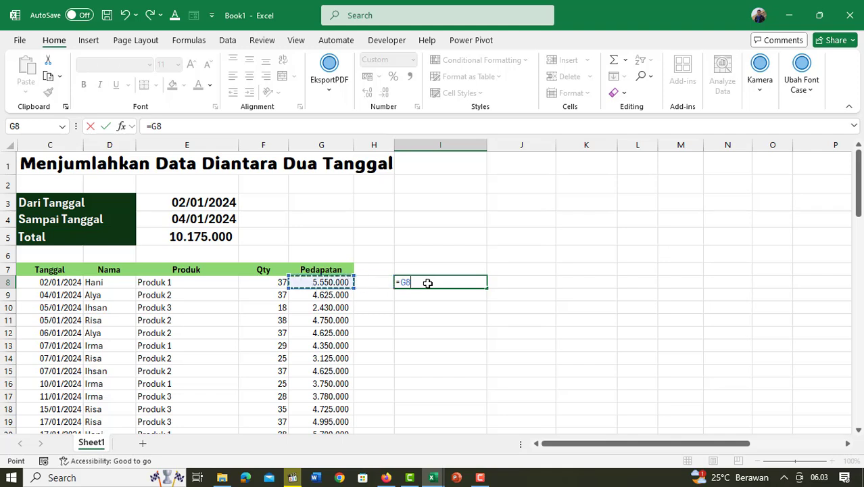
type("+")
key("Down")
key("Left")
key("Left")
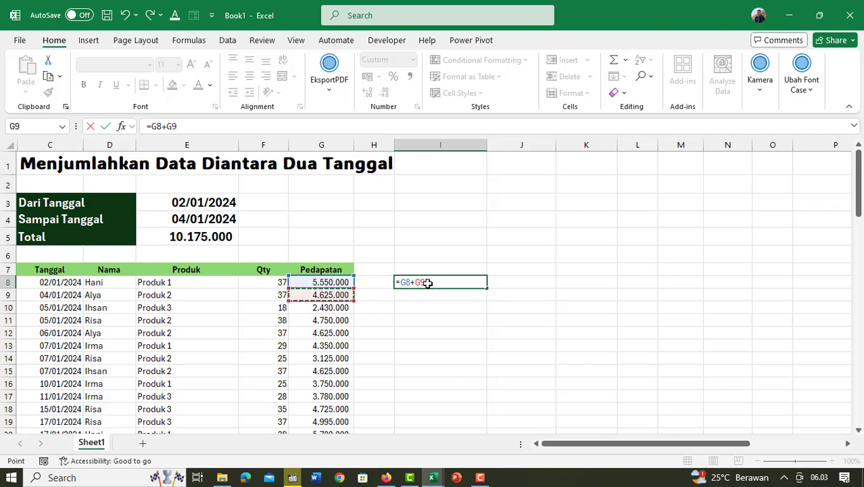
key("ctrl+Return")
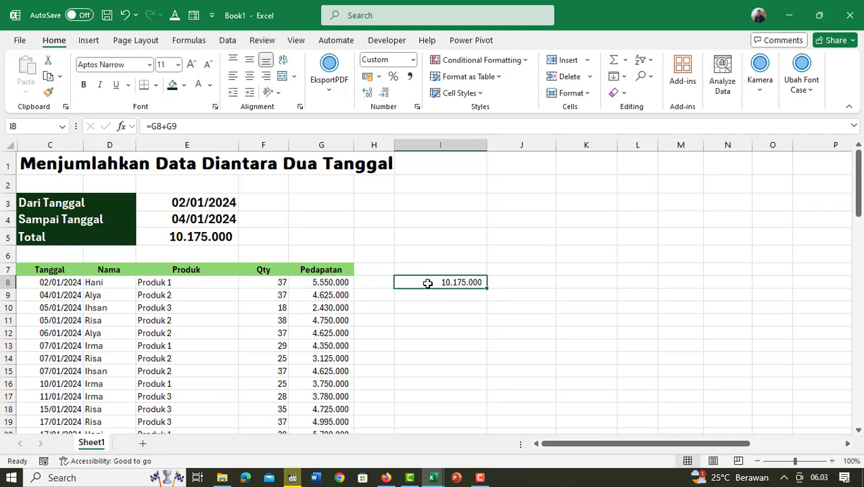
key("Delete")
Choose 10/01/2024 as the end date in the E4 dropdown
left_click(230, 203)
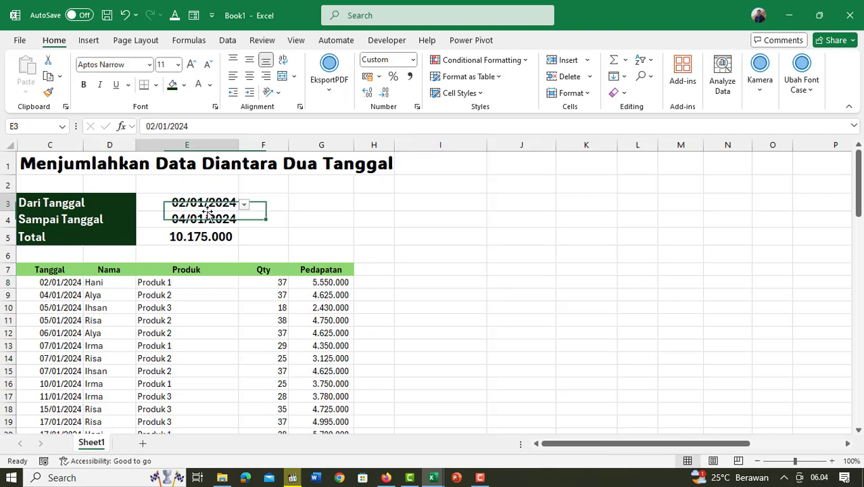
left_click(234, 219)
left_click(245, 225)
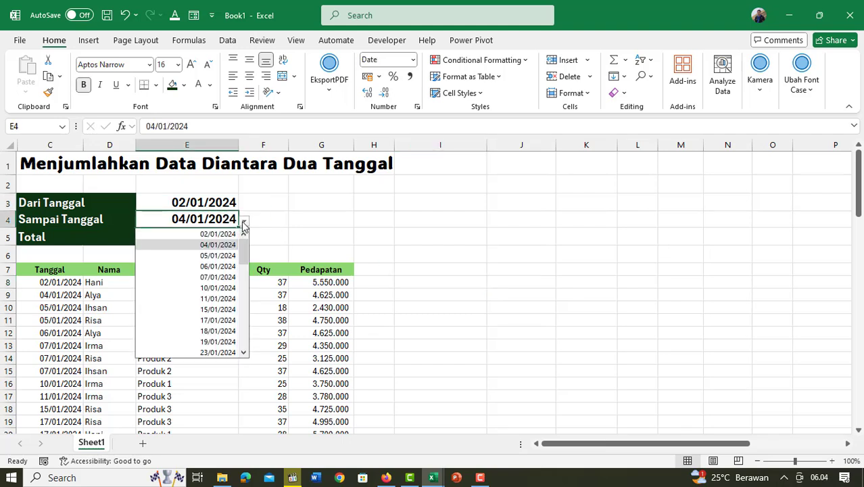
left_click(227, 288)
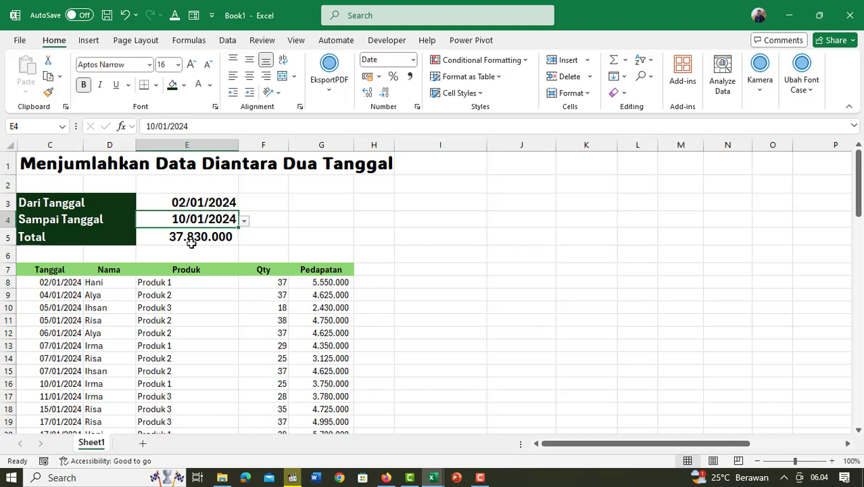
Enter =SUM(G8:G16) in I8 and confirm it matches E5's 37.830.000
left_click(436, 283)
type("=")
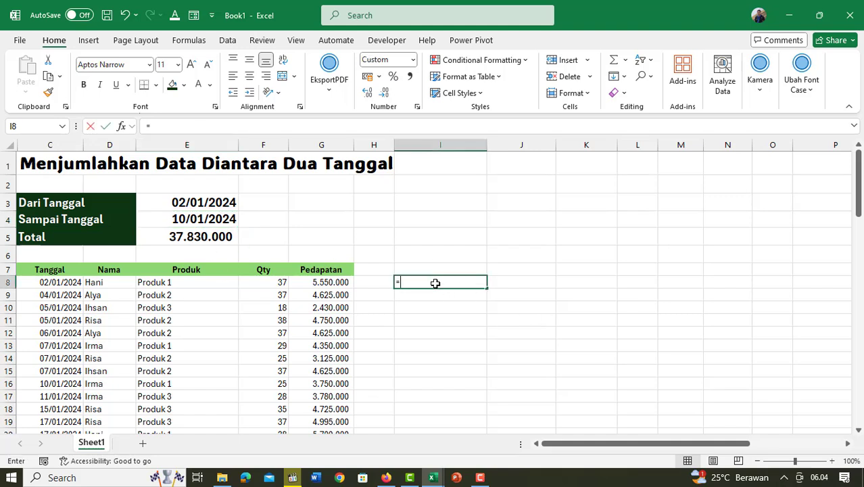
type("SUM(")
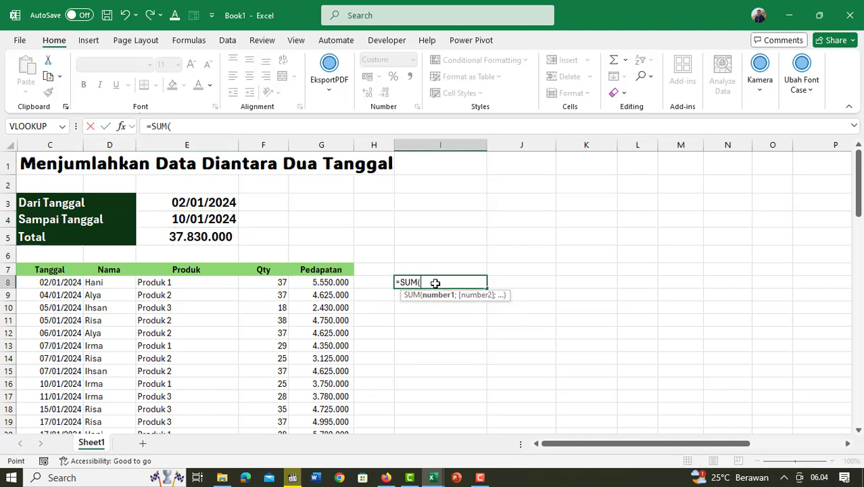
key("Left")
key("Left")
key("shift+Down")
key("shift+Down")
key("shift+Down")
key("shift+Down")
key("shift+Down")
key("shift+Down")
key("shift+Down")
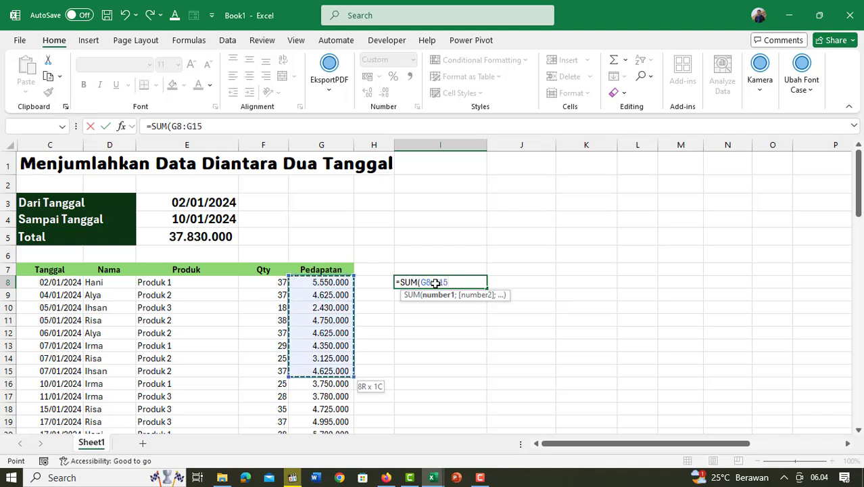
key("shift+Down")
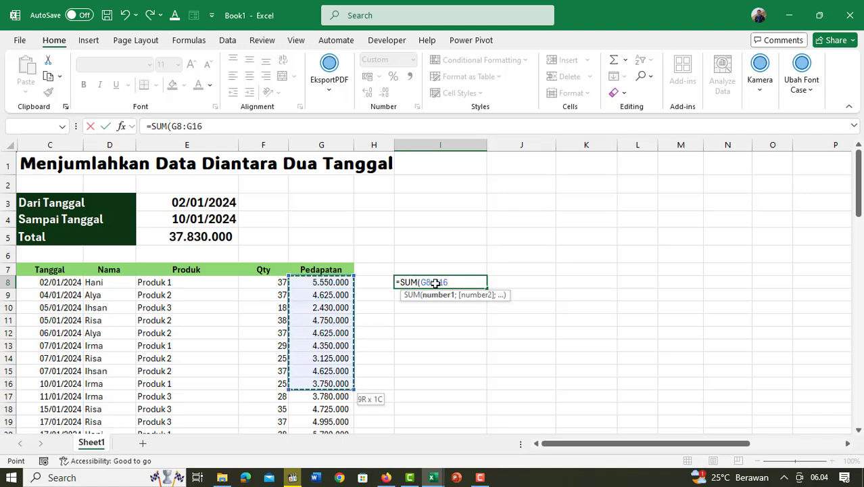
type(")")
key("Return")
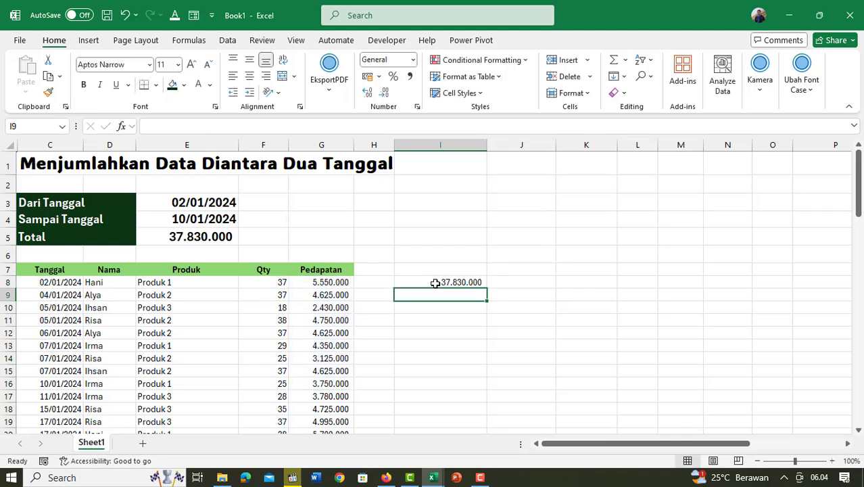
left_click(436, 283)
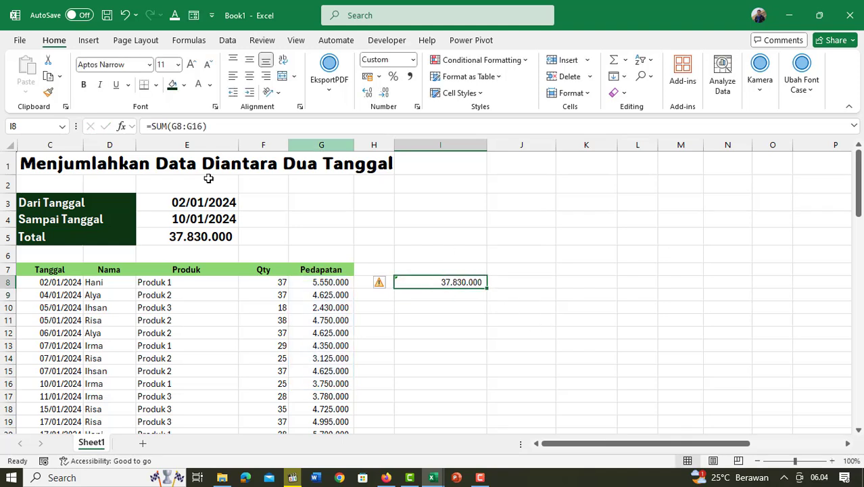
left_click(181, 235)
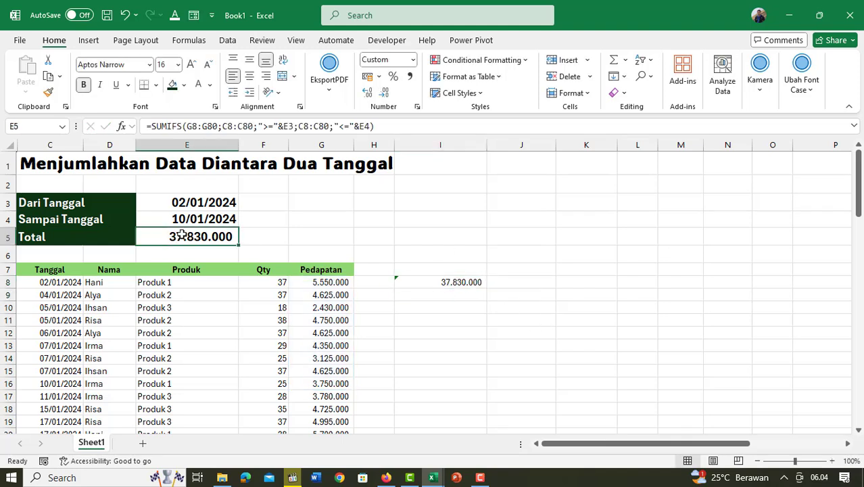
left_click(466, 285)
Delete the SUM(G8:G16) check from I8
key("Delete")
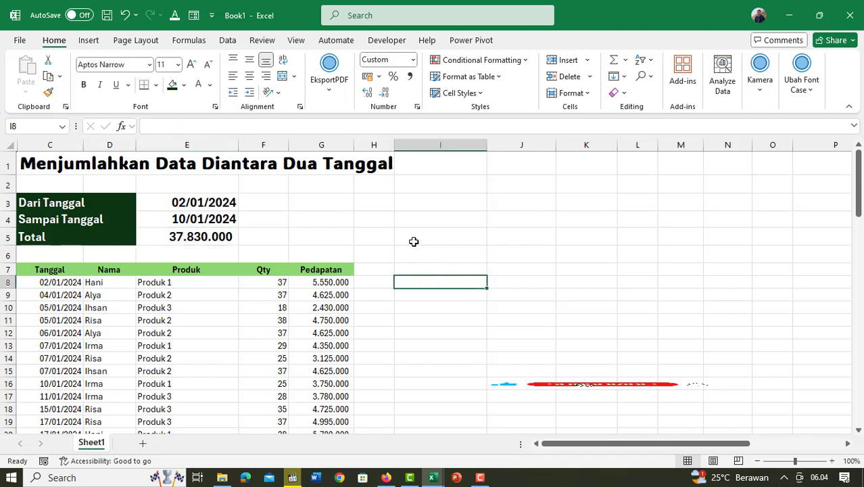